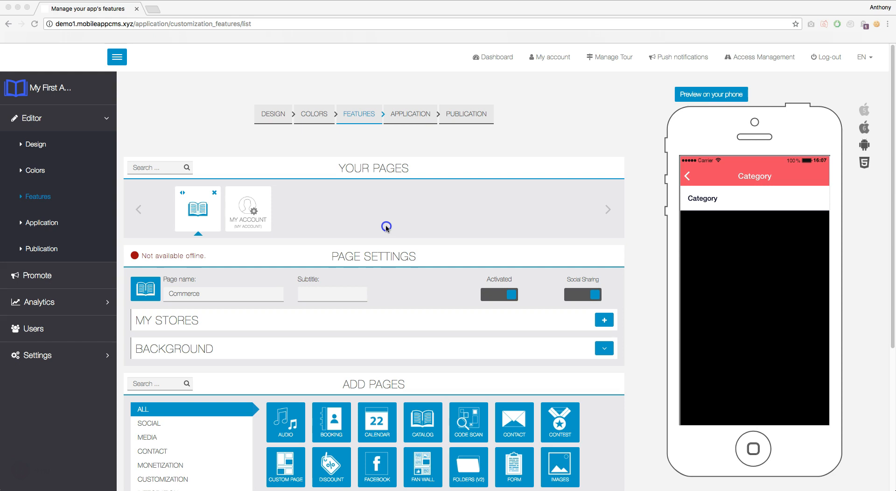
Step: Open a blank store form with the + button on the MY STORES bar
click(370, 211)
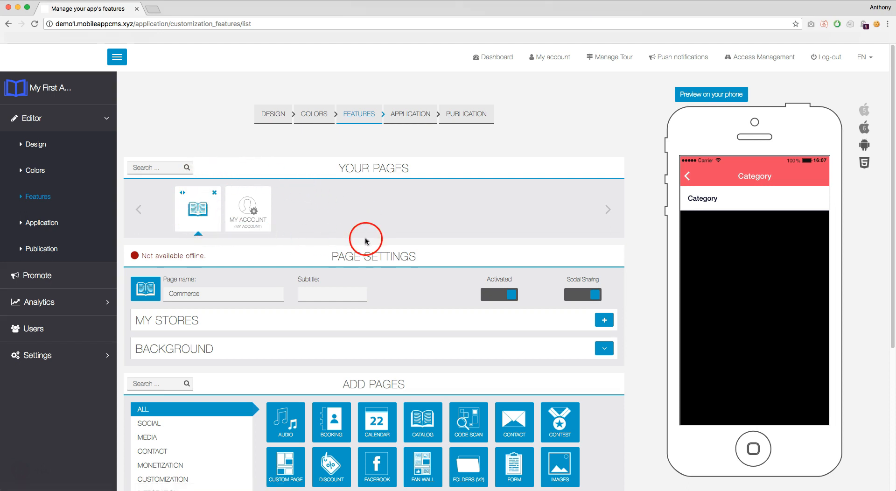
click(602, 320)
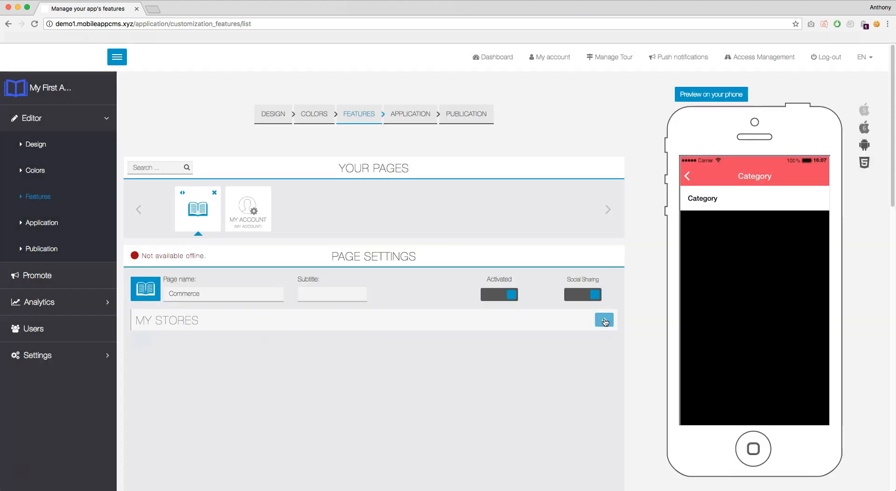
scroll(593, 318, down, 5)
Step: Enter the store name My First Store, then its e-mail address, street and postcode
click(304, 258)
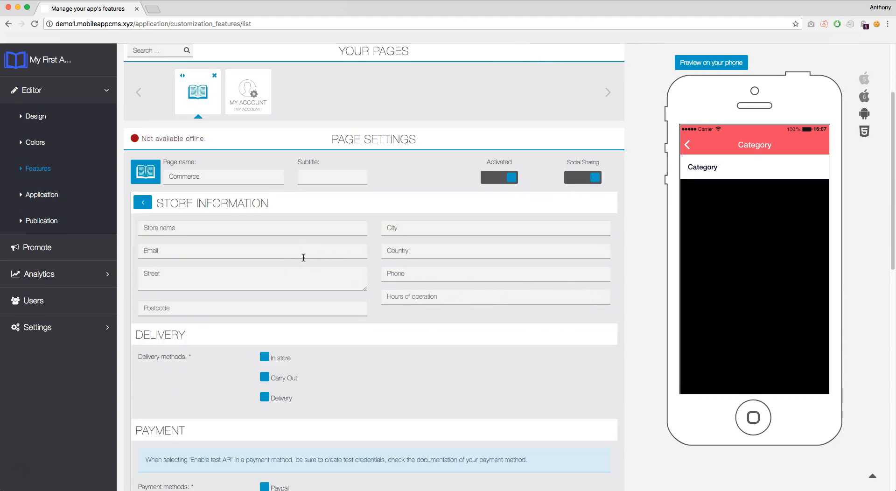
click(275, 233)
text(My First Store)
key(Tab)
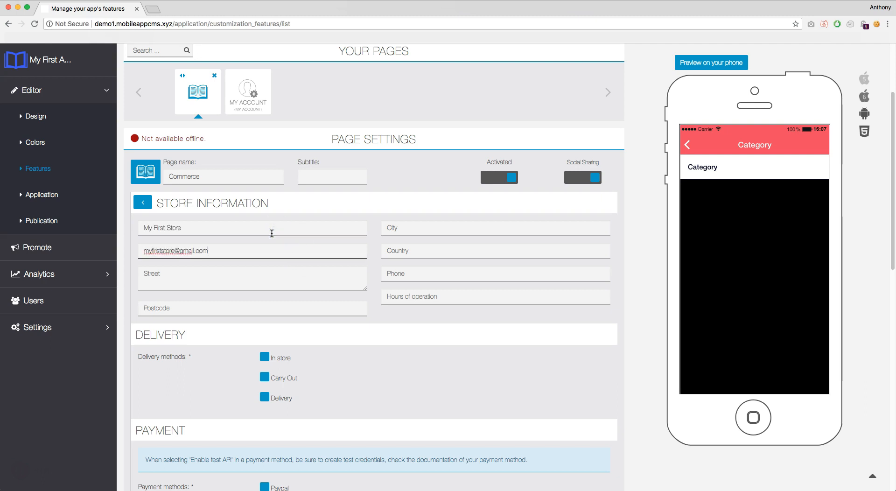
key(Tab)
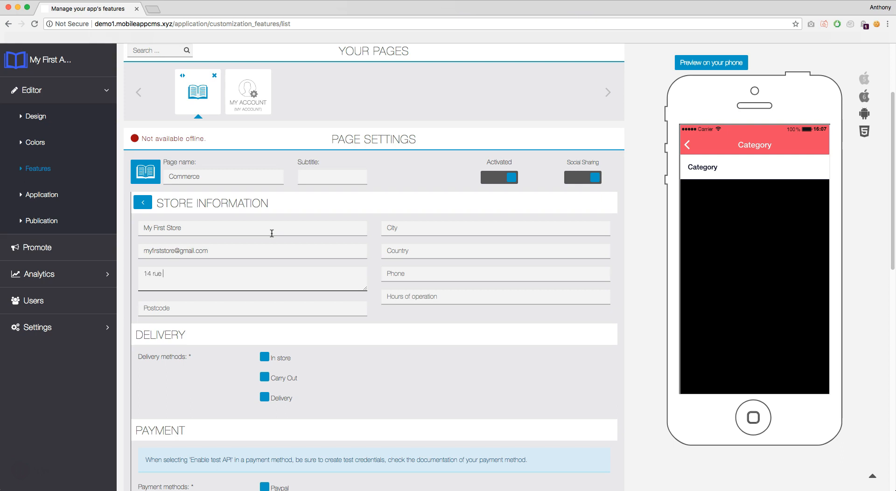
key(Tab)
text(31200)
Step: Fill in the city, country France, the store's phone number and hours 07:00 - 19:00
key(Tab)
text(TOULOUSE)
key(Tab)
text(France)
key(Tab)
text(0123456789)
key(Tab)
text(07:00 - 19:00)
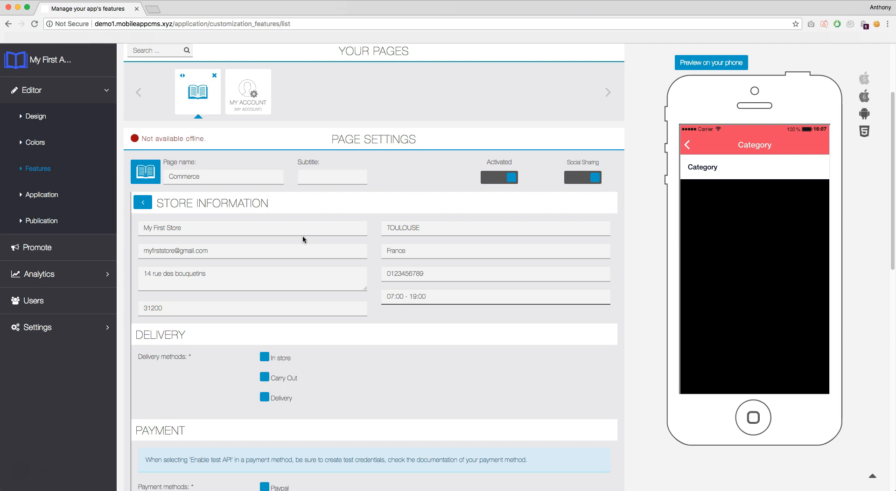
scroll(310, 236, down, 5)
Step: Tick In store, Carry Out and Delivery as the store's delivery methods
click(265, 219)
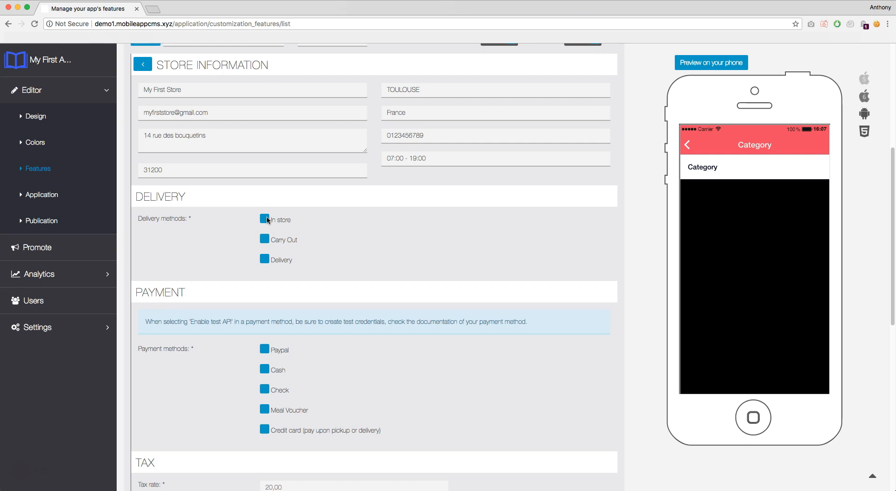
mouse_move(279, 220)
mouse_down()
mouse_move(298, 223)
mouse_move(272, 226)
mouse_up()
click(265, 238)
drag(280, 245, 295, 260)
click(265, 259)
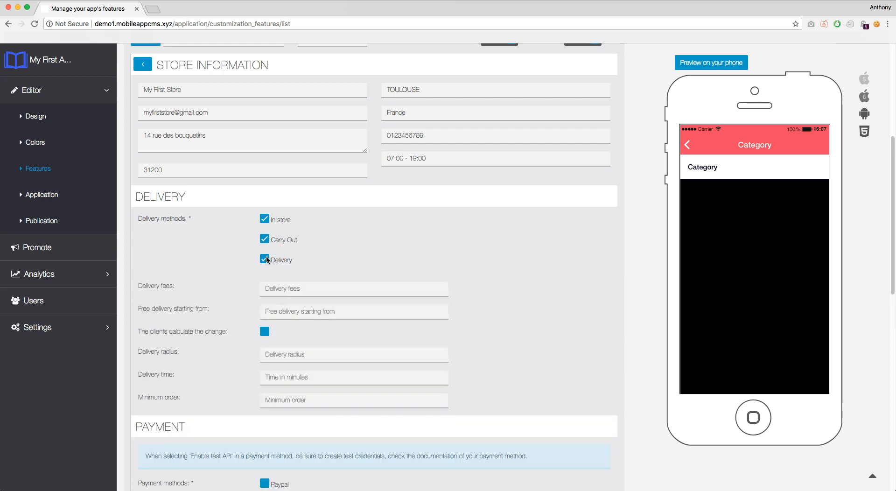
click(299, 286)
Step: Set delivery fees to 5 and free delivery from 60, leaving client change calculation off
click(300, 285)
text(5)
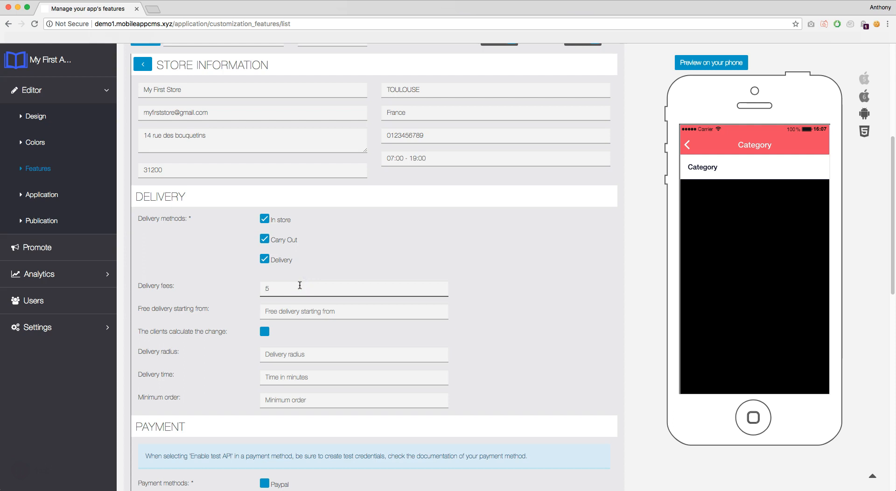
click(318, 314)
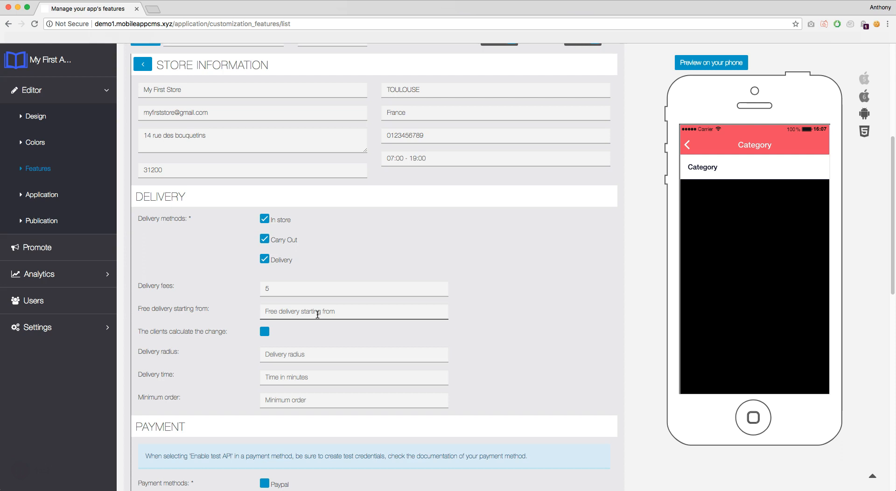
text(60)
click(264, 333)
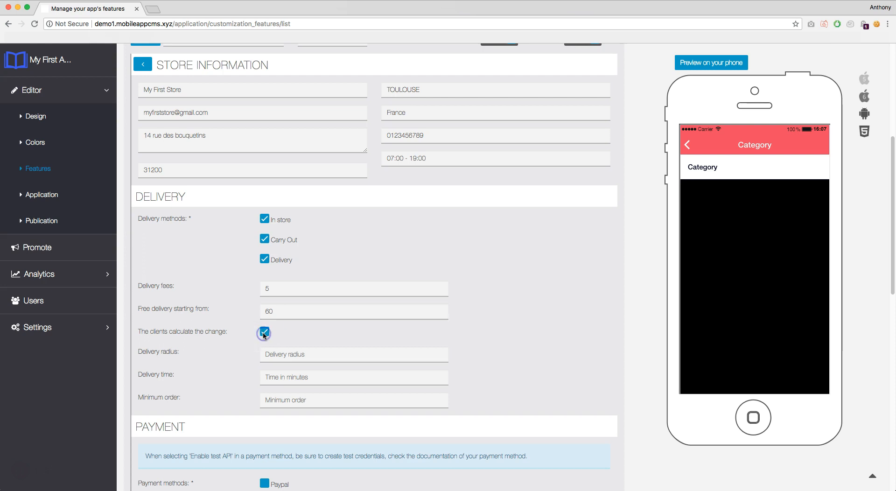
click(264, 332)
click(292, 346)
Step: Set delivery radius 30, delivery time 15-45 and minimum order 10
click(303, 353)
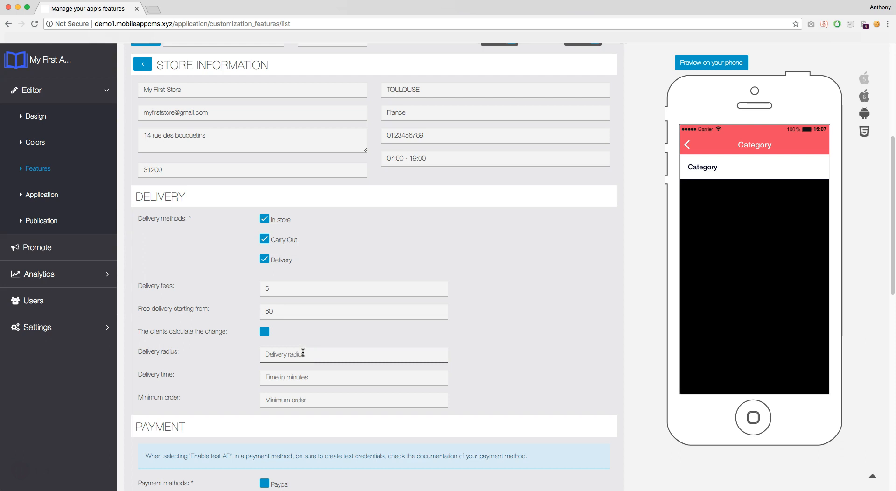
text(30)
click(304, 376)
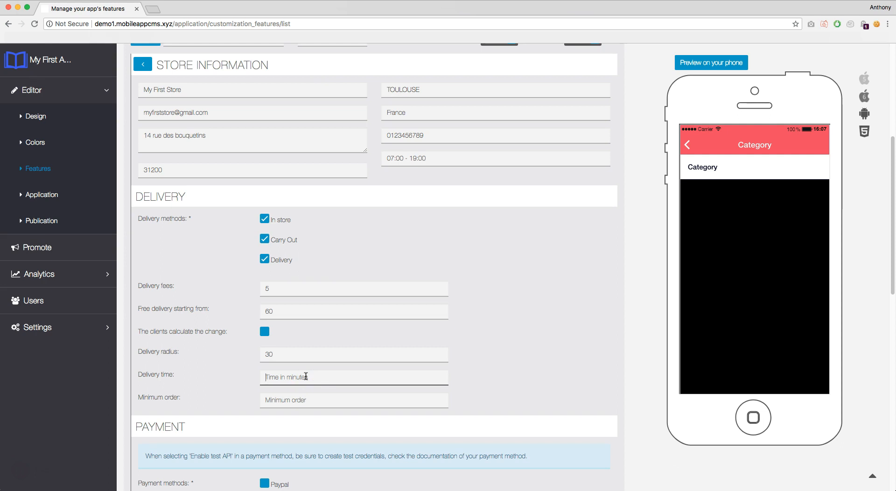
text(15)
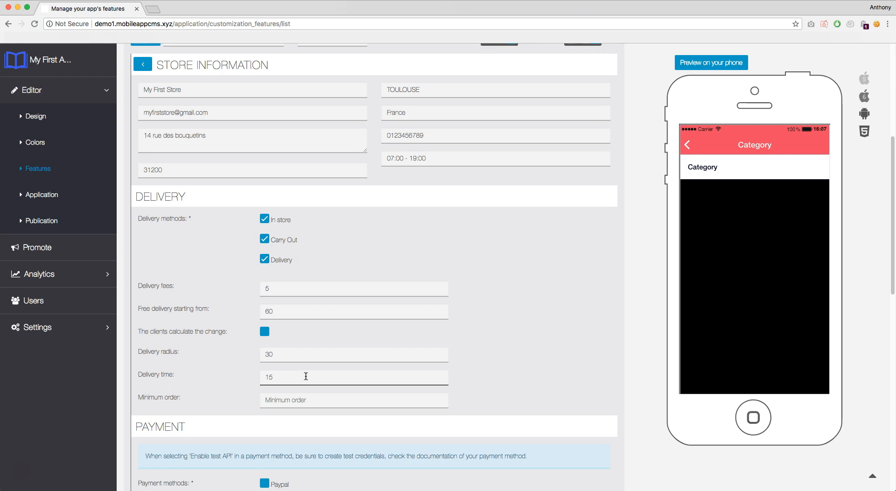
text(-45)
click(317, 399)
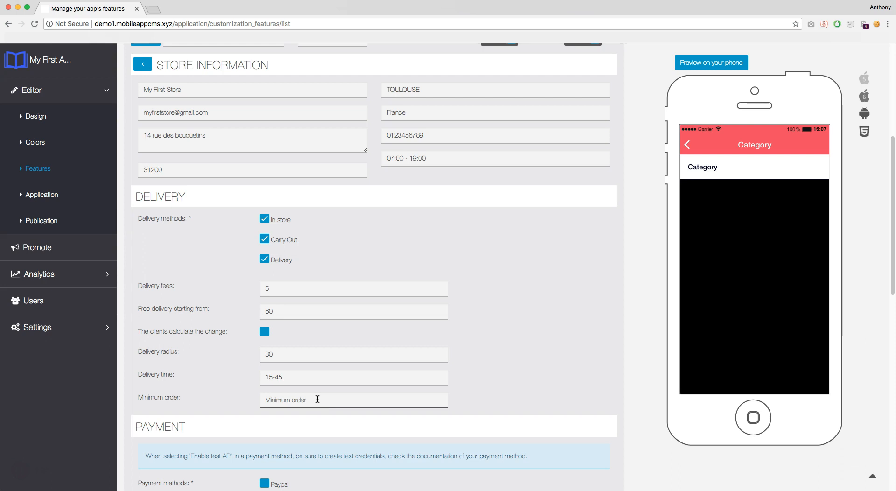
text(10)
click(509, 399)
Step: Accept Cash, Check, Meal Voucher and Credit card payments, with Paypal left unticked
scroll(404, 368, down, 2)
scroll(403, 368, down, 4)
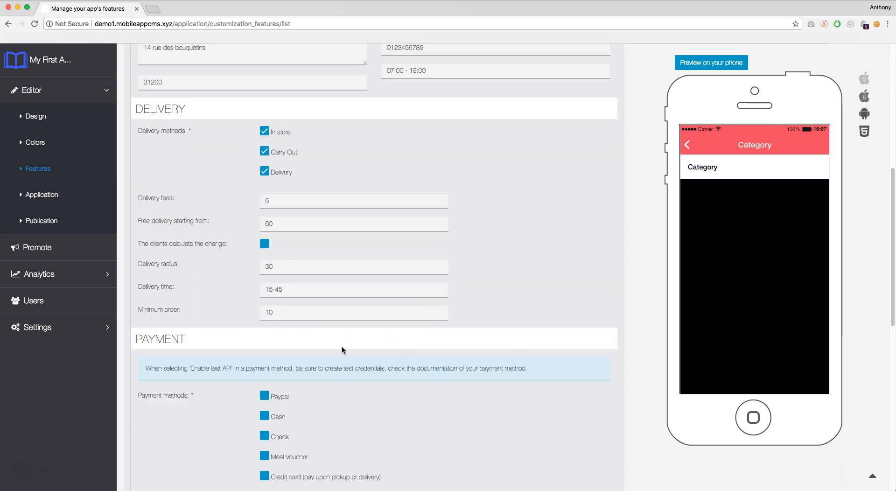
scroll(330, 326, down, 10)
click(281, 248)
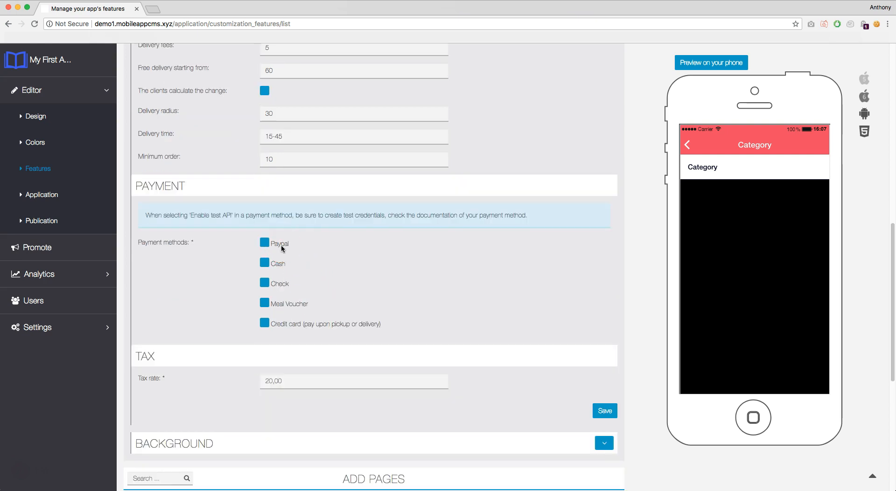
click(264, 243)
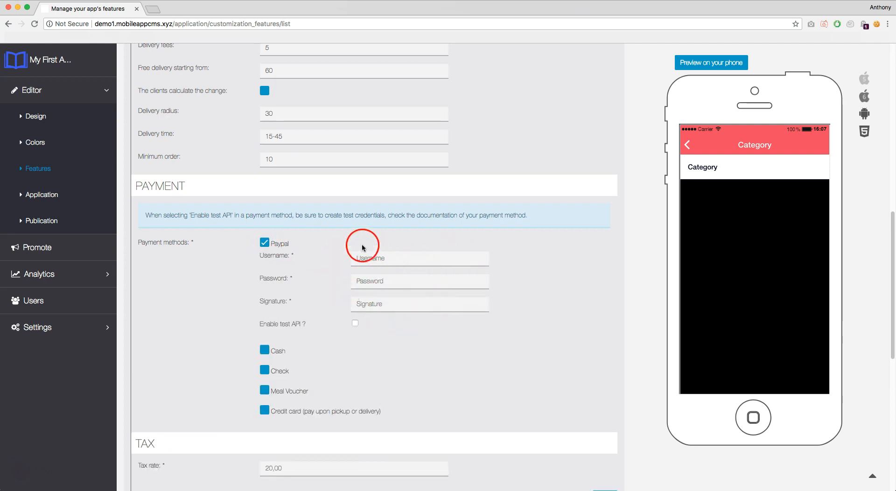
click(266, 243)
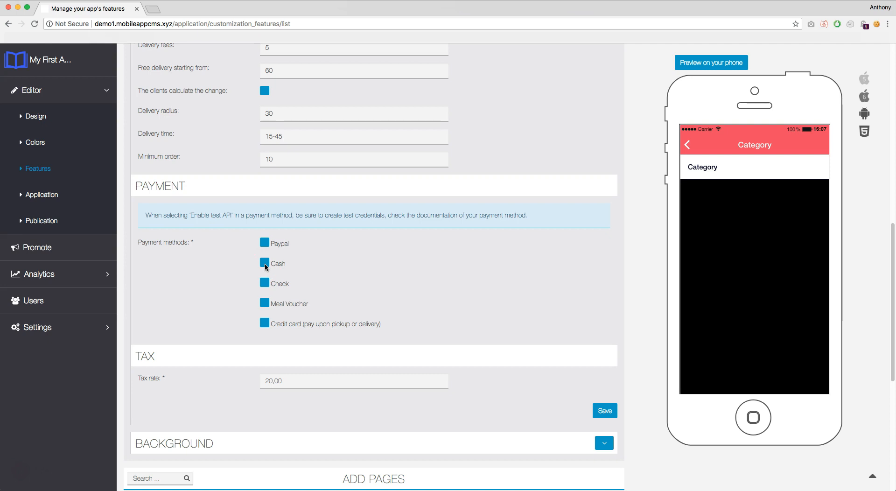
click(265, 264)
click(265, 282)
click(265, 303)
click(265, 324)
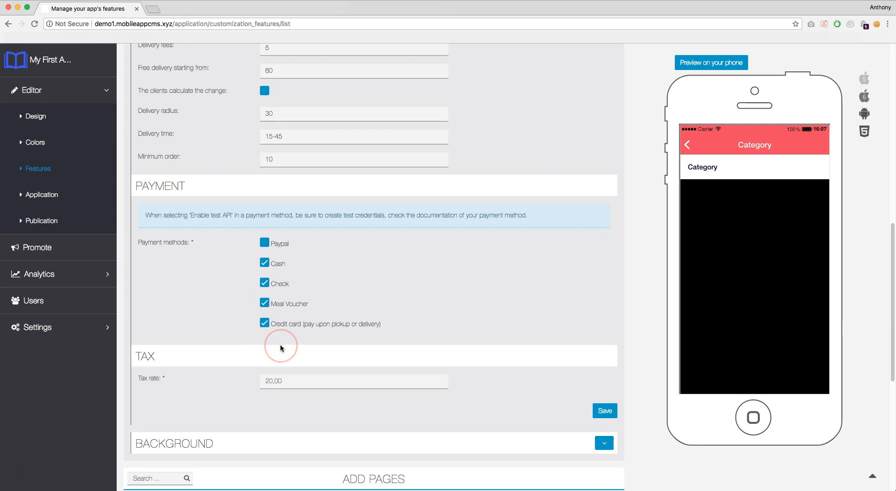
Step: Enter a tax rate of 15 and save the new store
click(293, 379)
text(15)
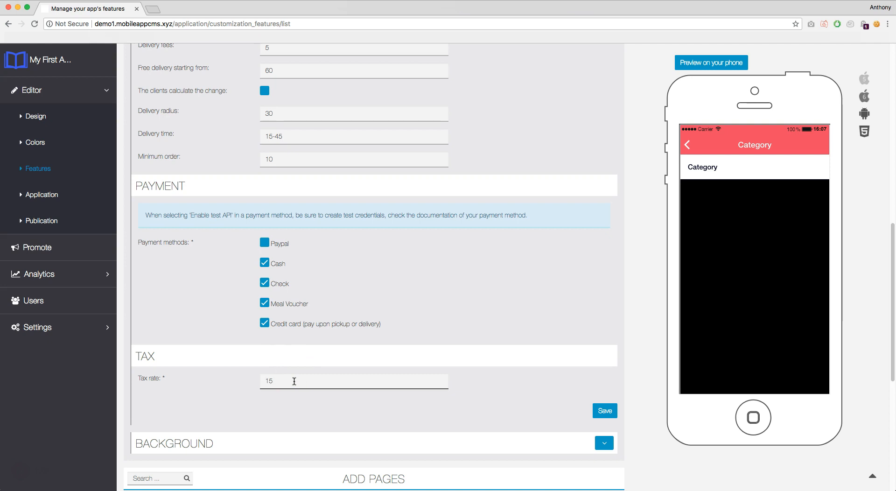
click(495, 377)
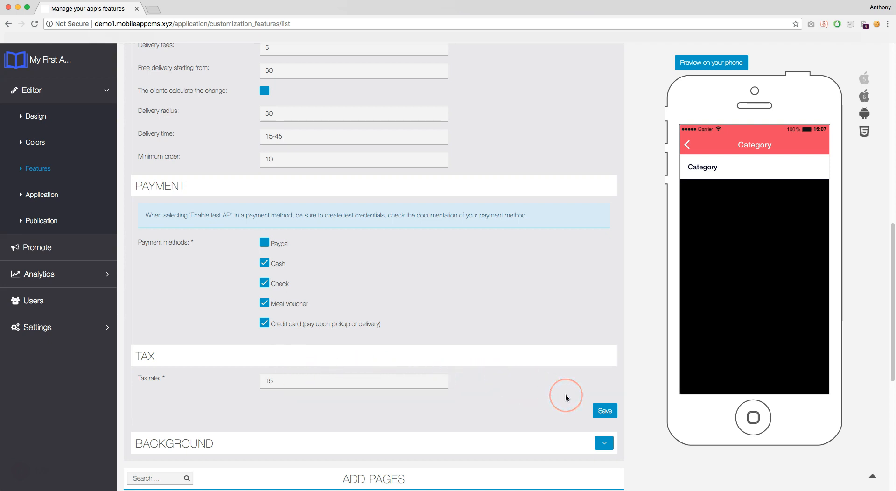
click(602, 412)
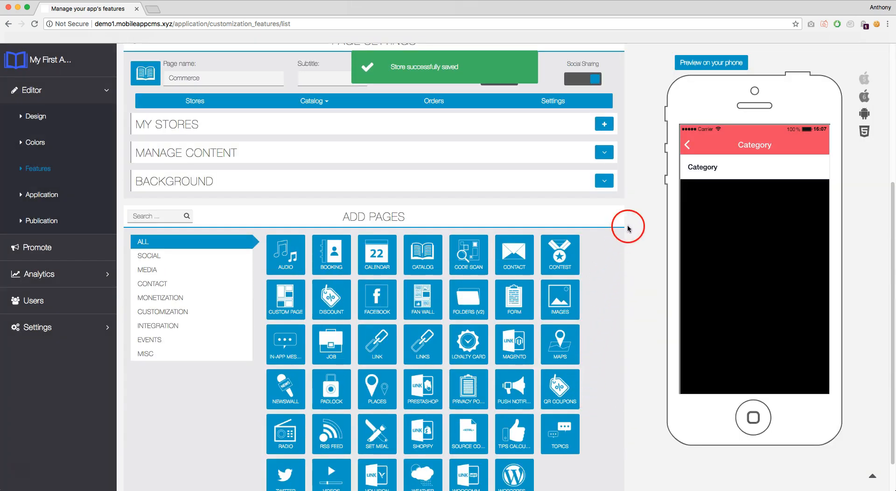
Step: Upload Pictures/Background.jpg as the portrait background, accept the crop, and save
click(608, 185)
click(447, 218)
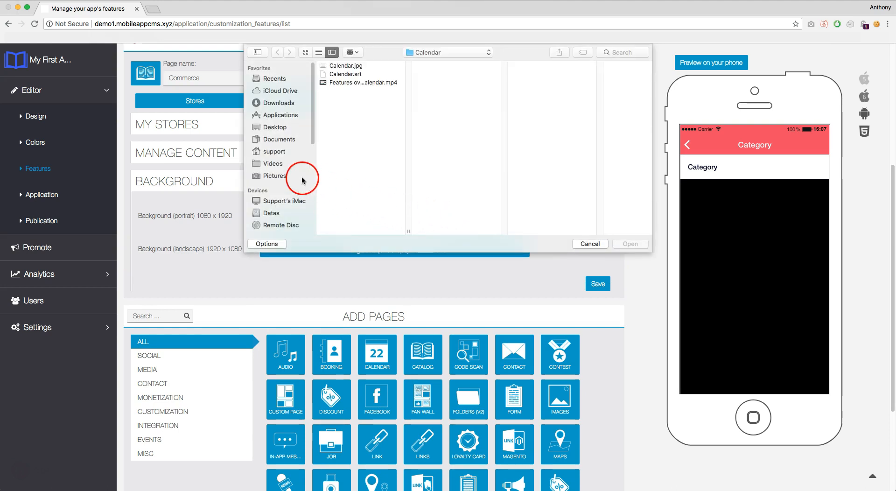
click(276, 176)
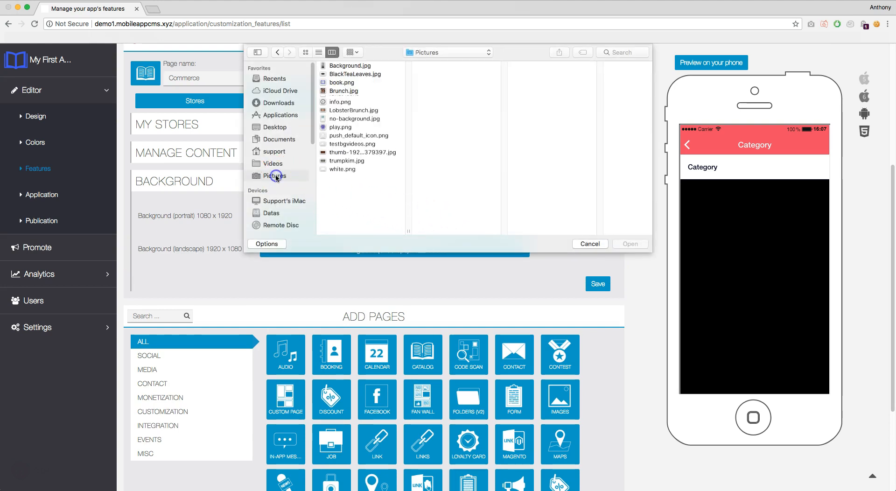
click(358, 68)
click(635, 245)
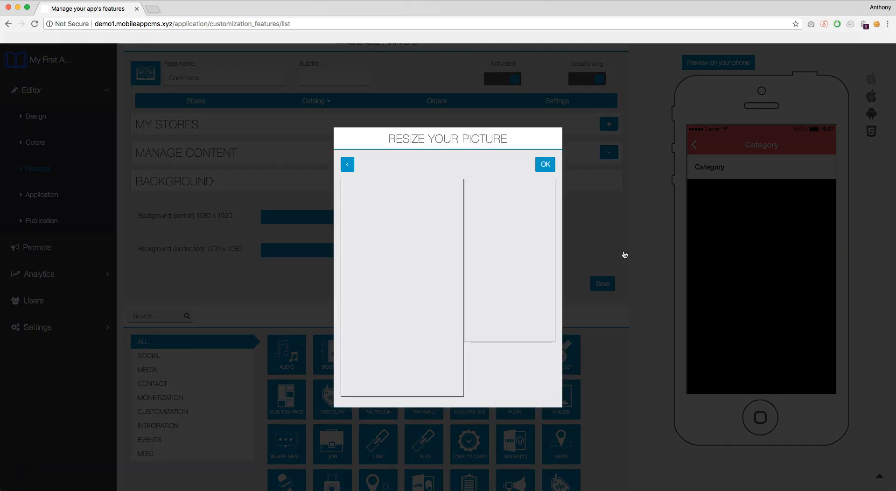
click(546, 164)
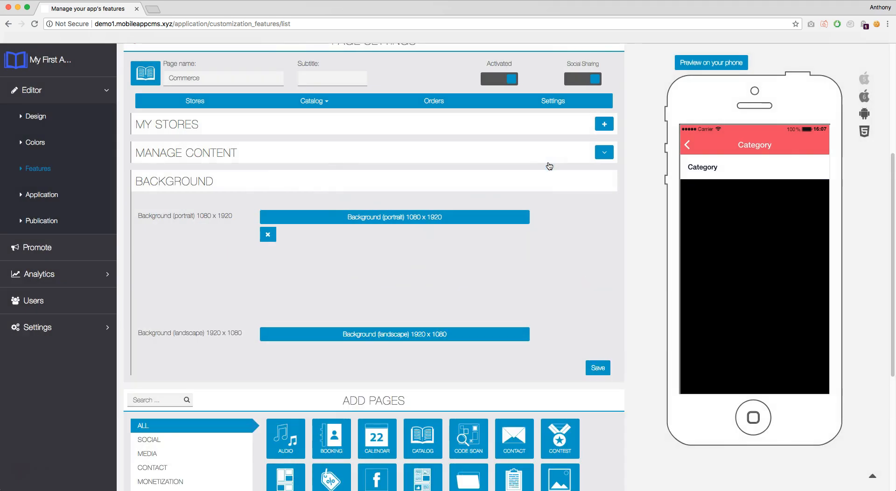
click(602, 369)
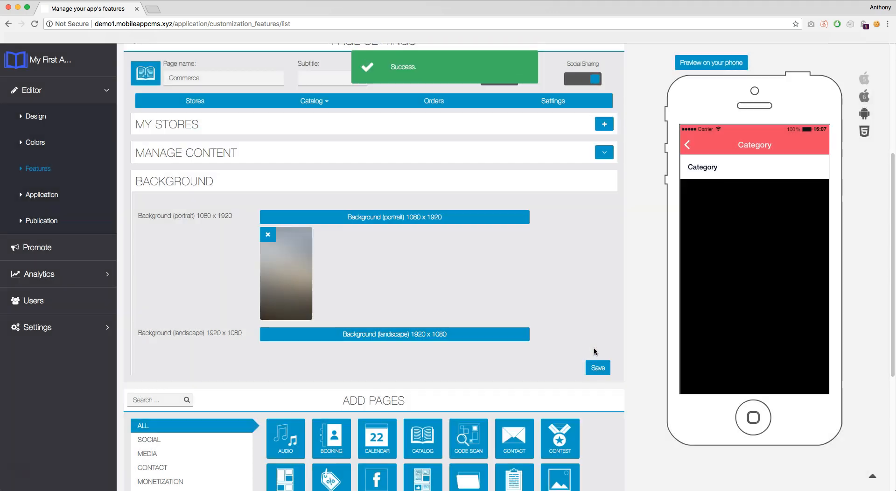
scroll(598, 344, up, 5)
click(608, 315)
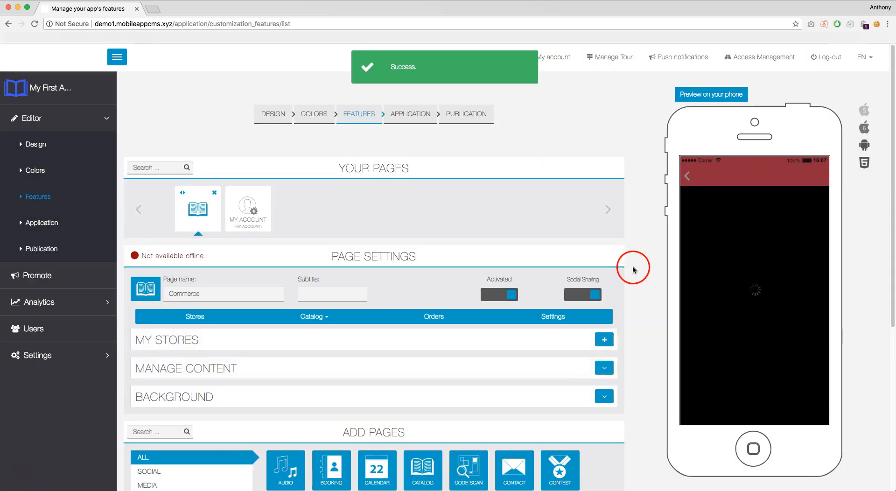
Step: Reload the editor, block the storage request, and reopen the Commerce page tile
click(632, 271)
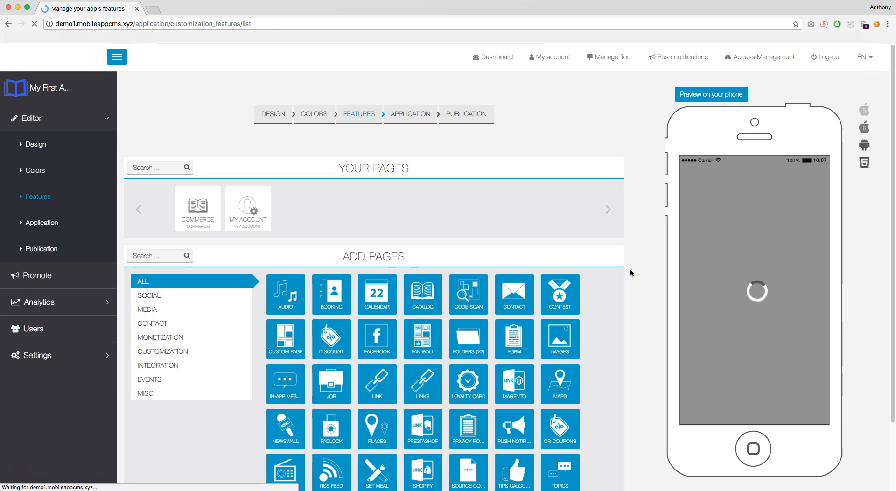
click(596, 258)
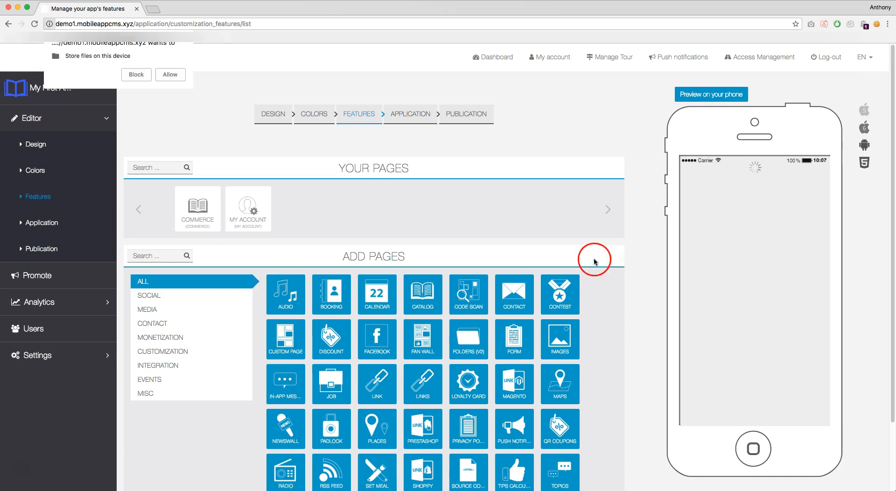
click(132, 75)
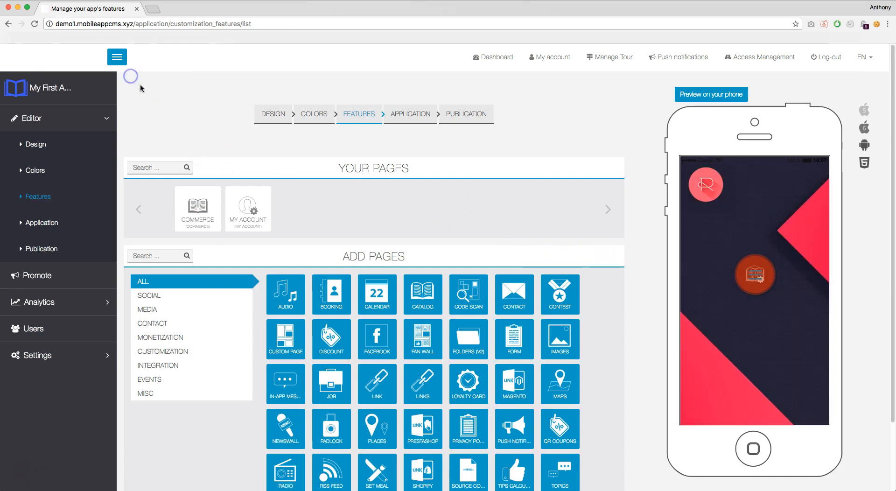
click(200, 202)
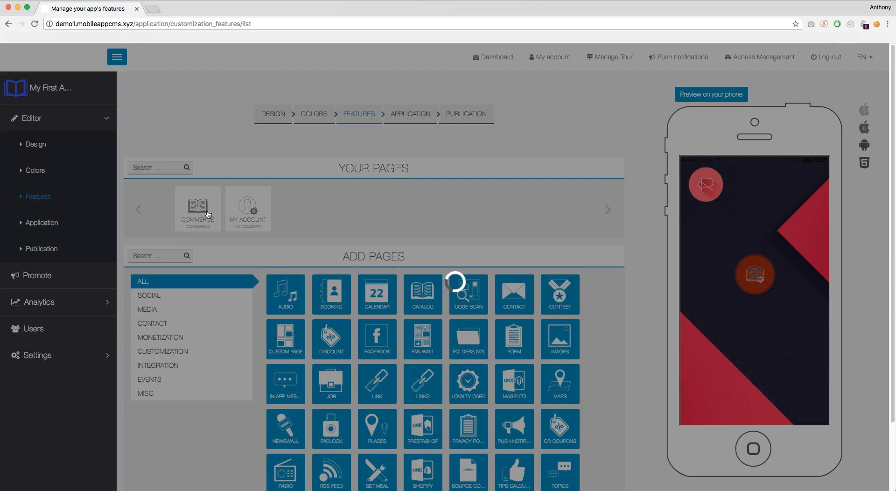